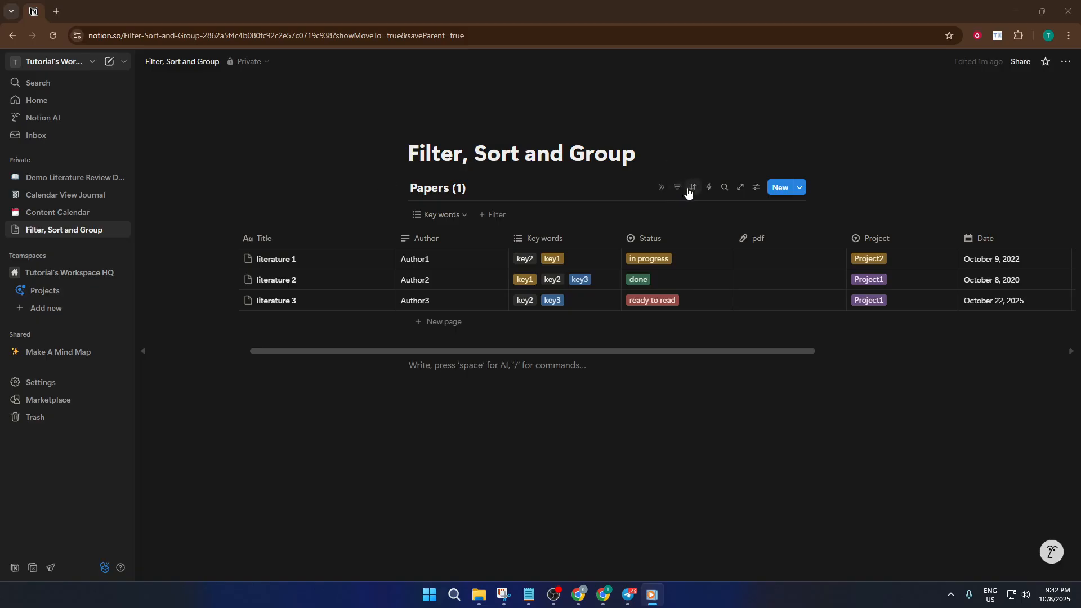
pyautogui.click(756, 190)
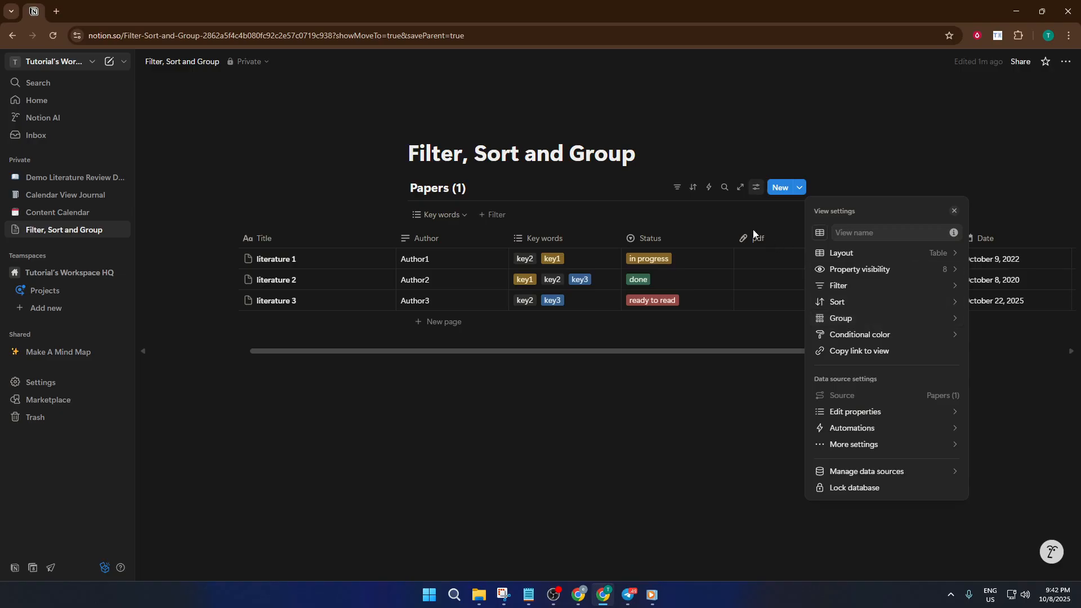
pyautogui.click(704, 161)
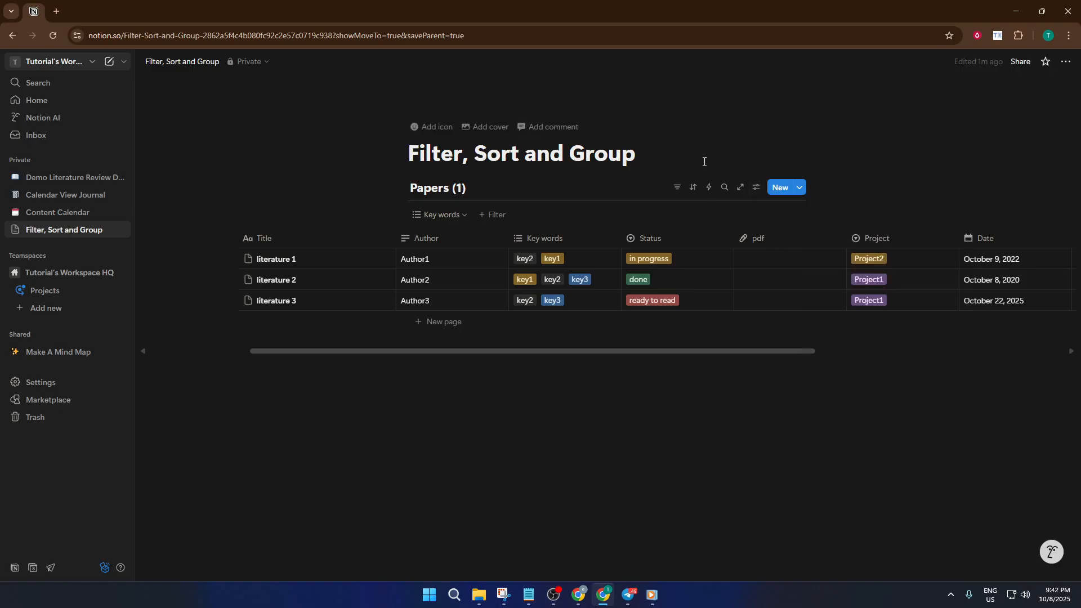
pyautogui.click(678, 188)
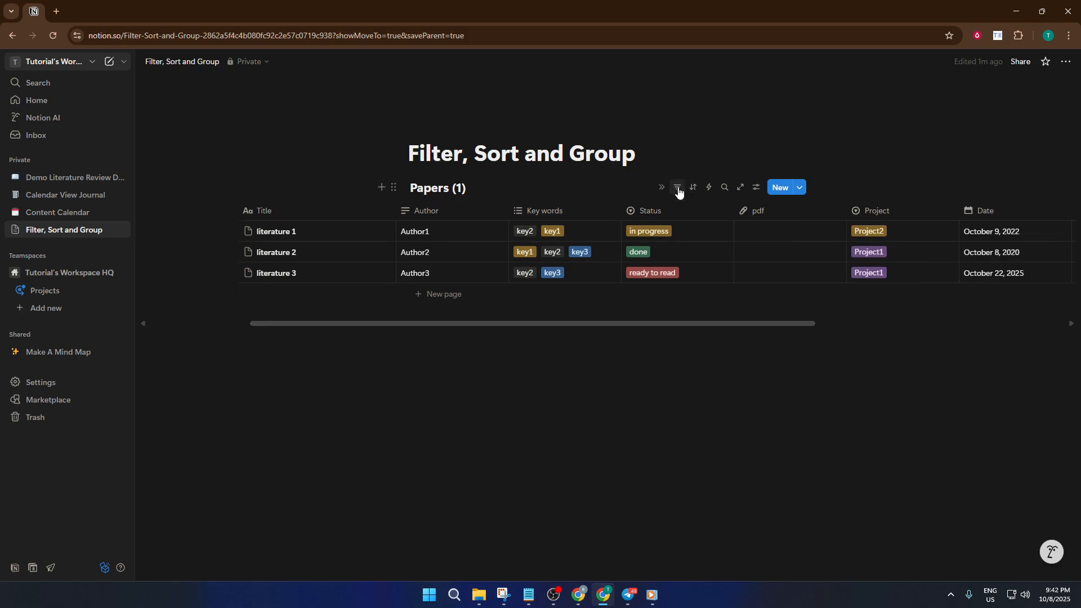
pyautogui.click(678, 191)
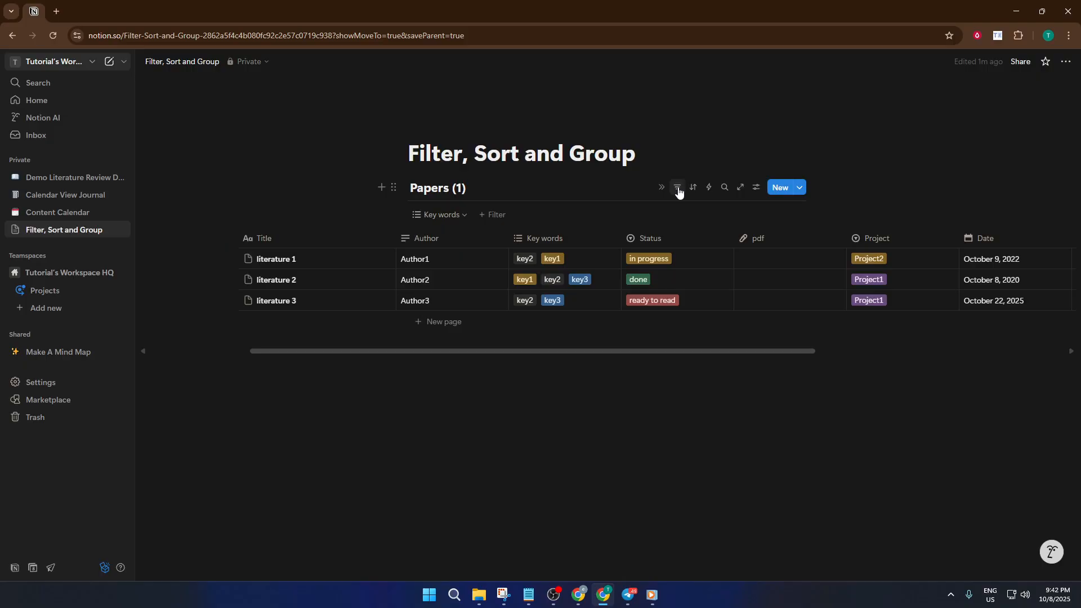
pyautogui.click(679, 191)
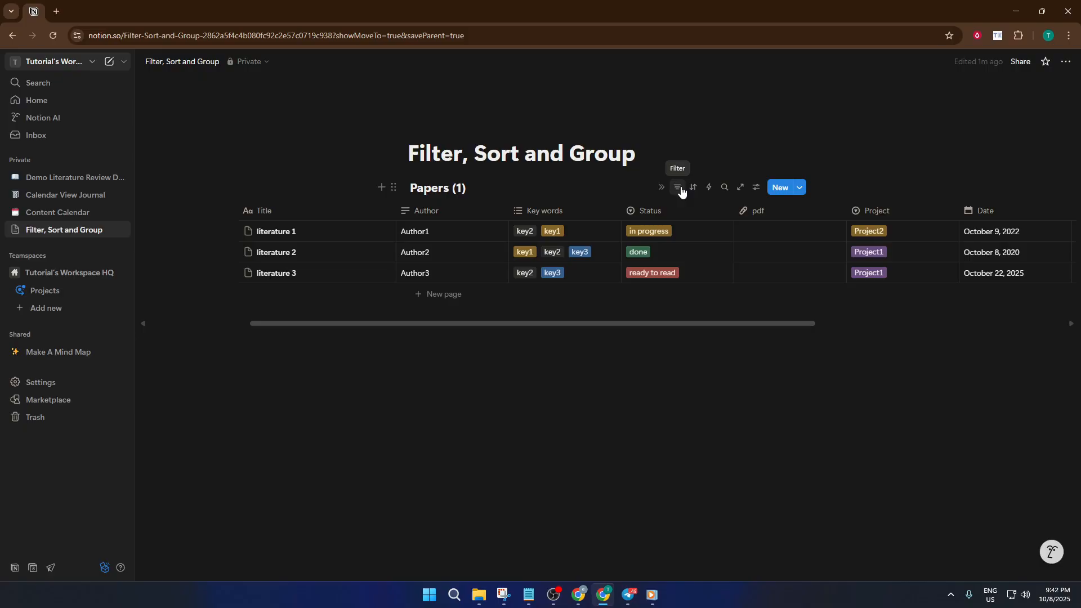
pyautogui.click(680, 189)
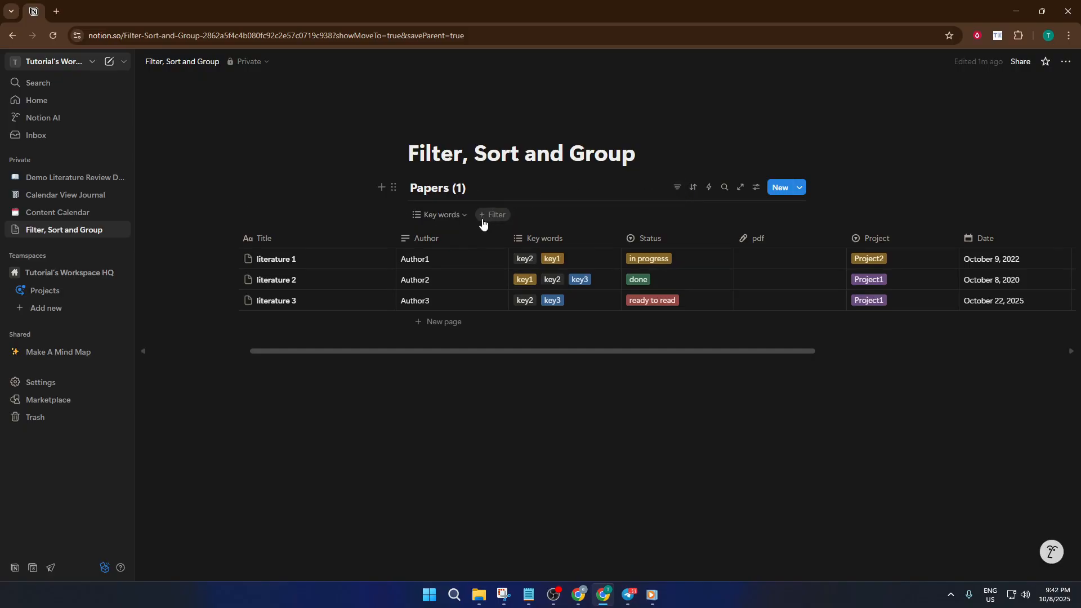
pyautogui.click(482, 219)
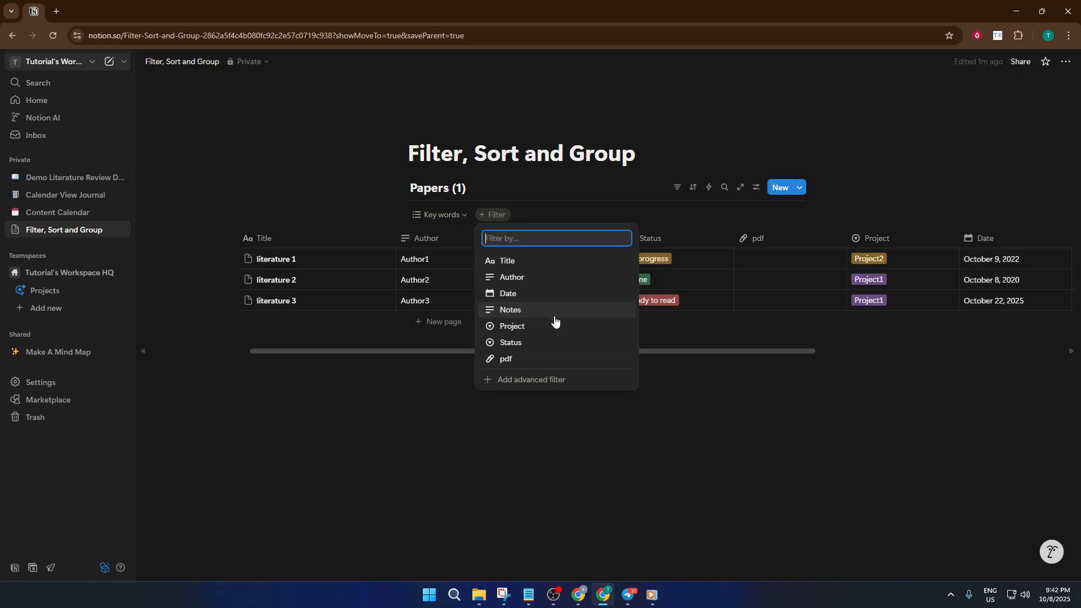
pyautogui.click(559, 211)
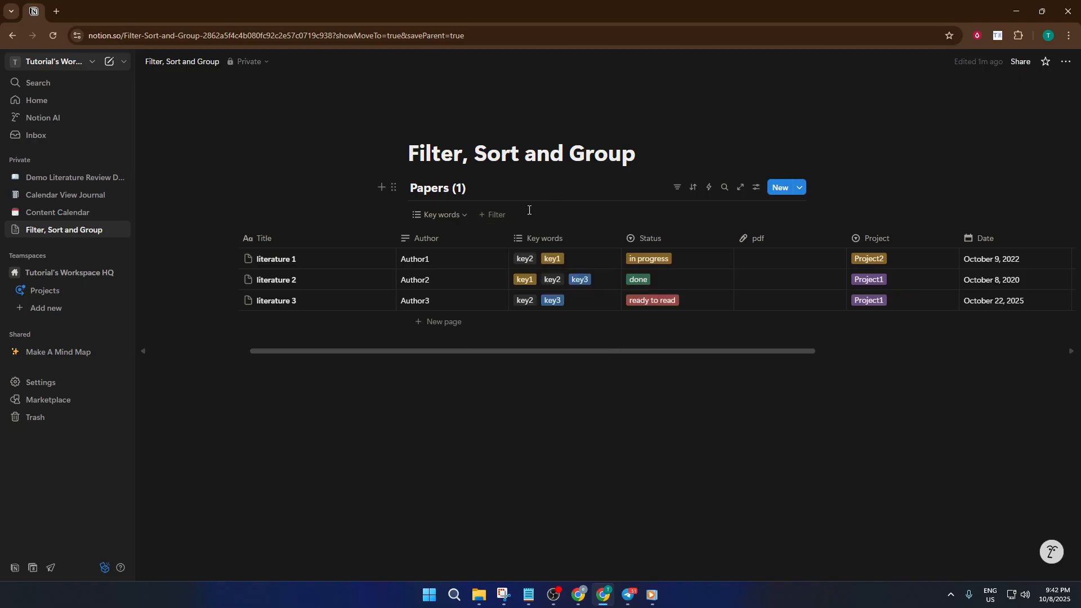
pyautogui.click(493, 214)
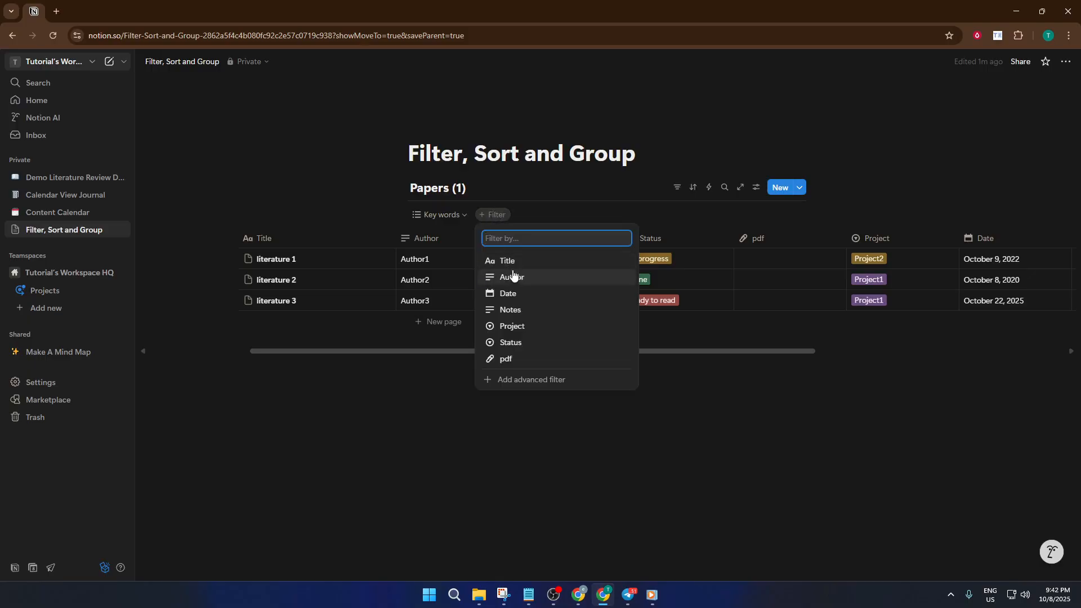
pyautogui.click(472, 231)
# - Filter the Papers table to entries whose key words contain key1, and clear that filter selection again
pyautogui.click(449, 218)
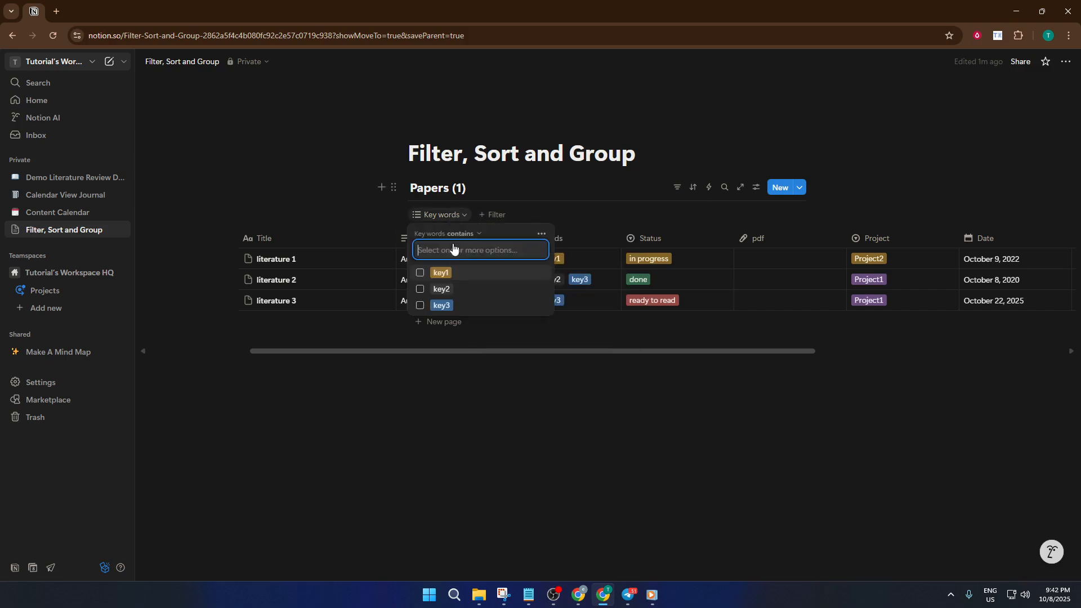
pyautogui.click(422, 274)
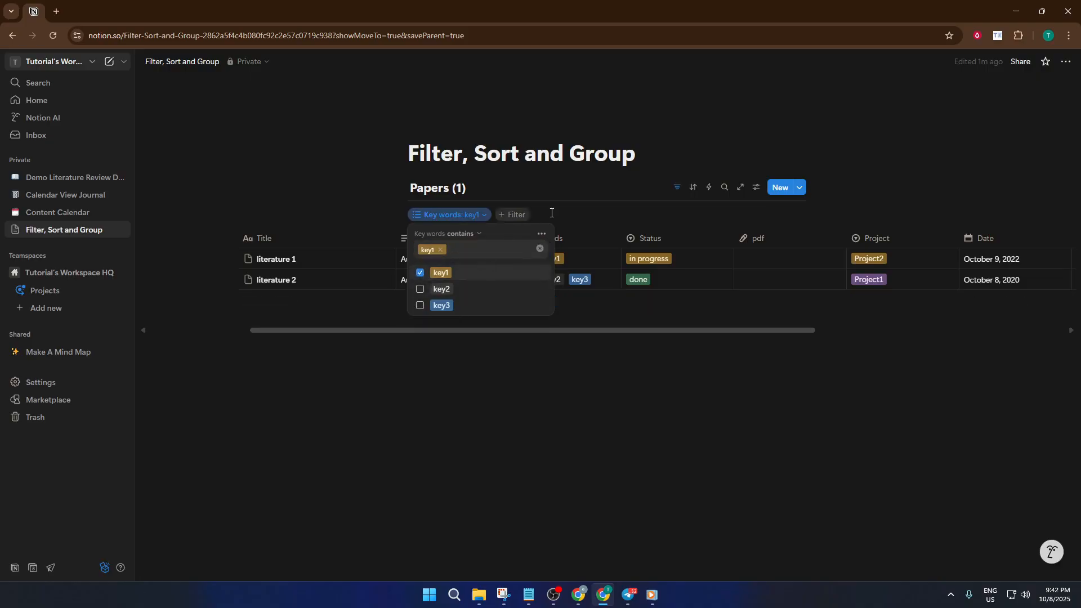
pyautogui.click(575, 211)
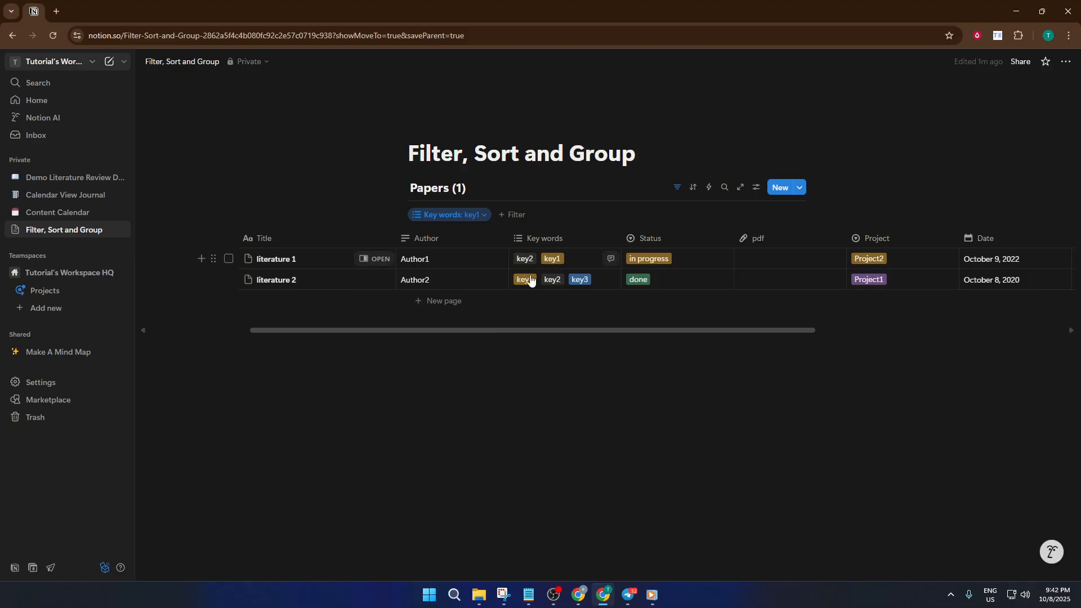
pyautogui.click(467, 217)
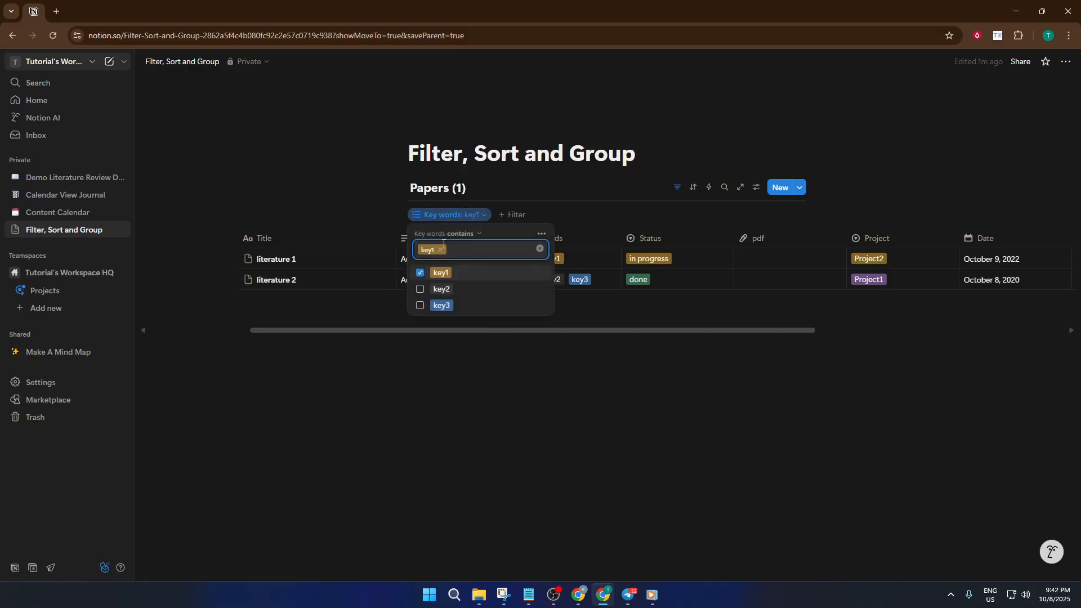
pyautogui.click(540, 248)
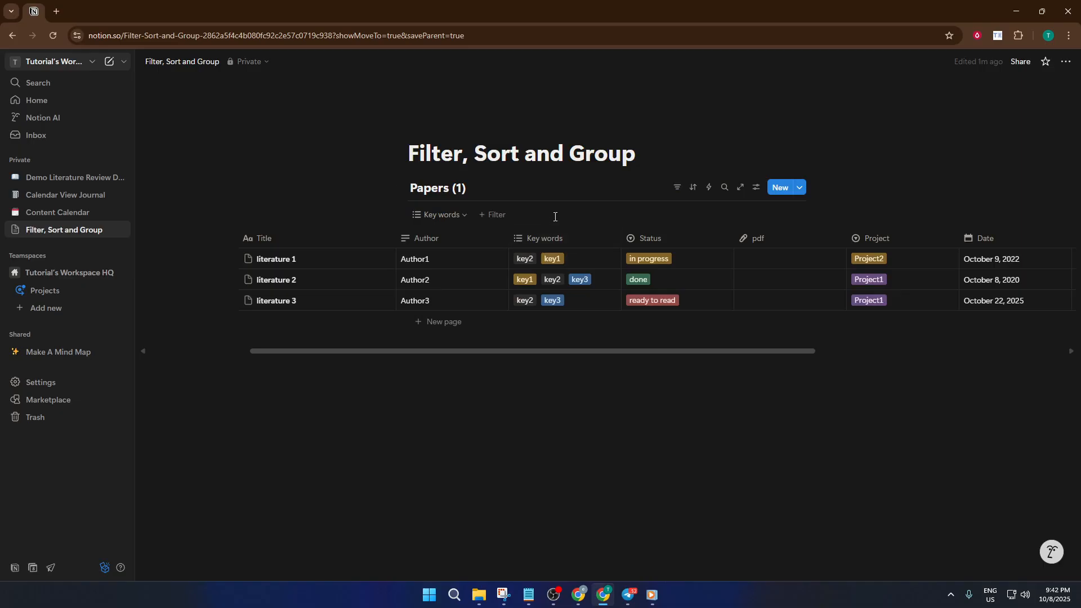
# - Sort the Papers table by Date in ascending order
pyautogui.click(693, 188)
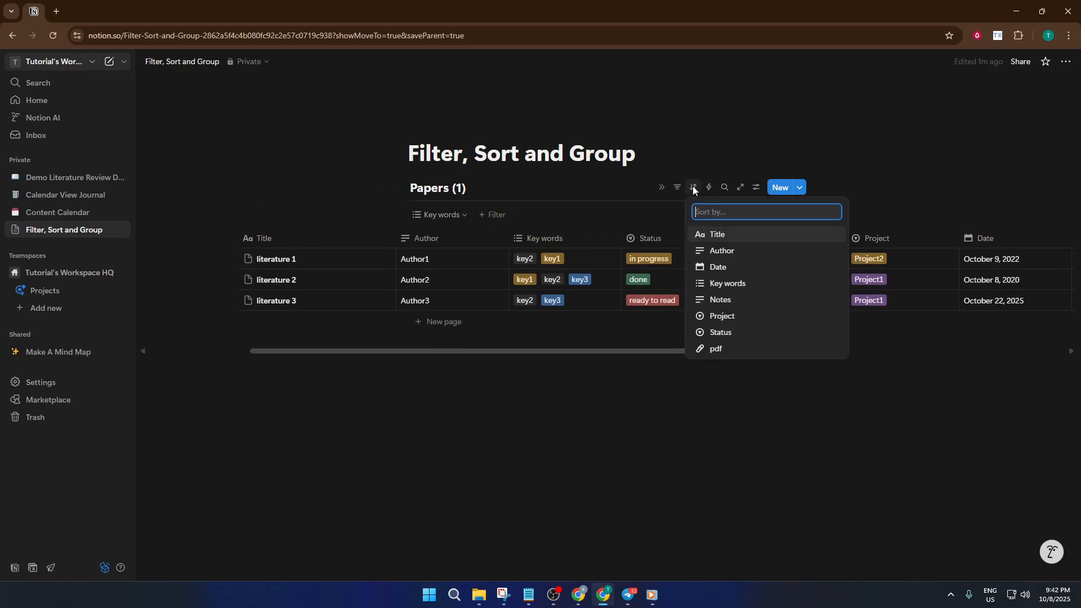
pyautogui.click(720, 271)
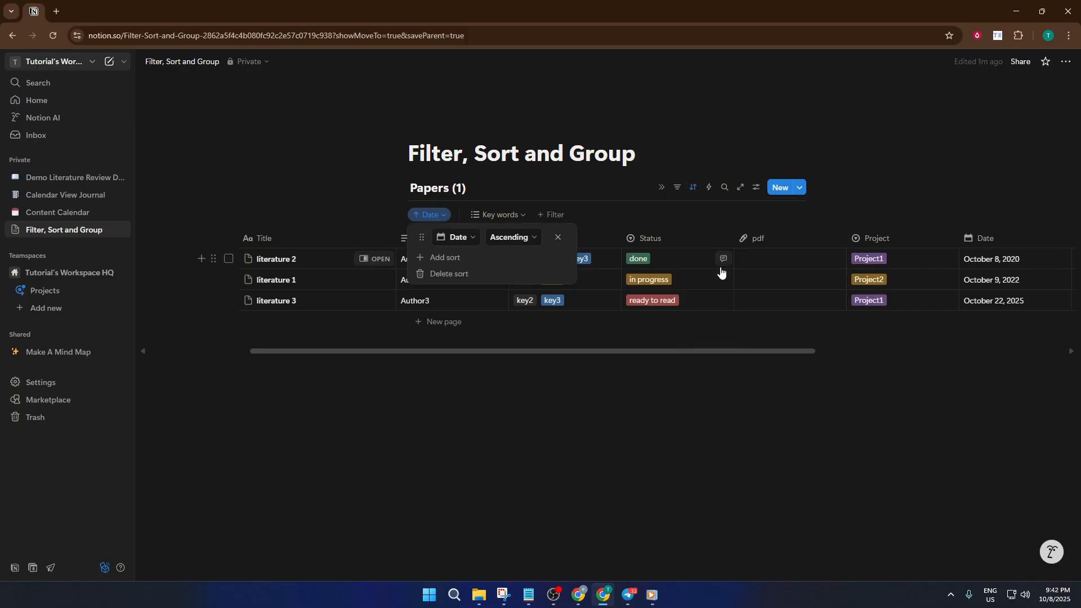
pyautogui.click(467, 243)
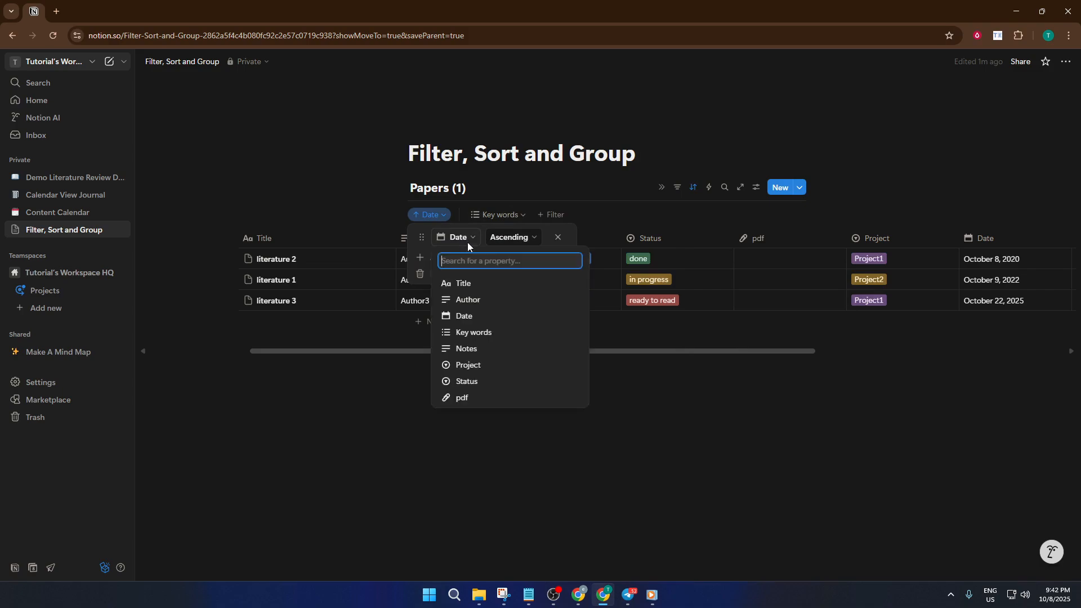
pyautogui.click(467, 242)
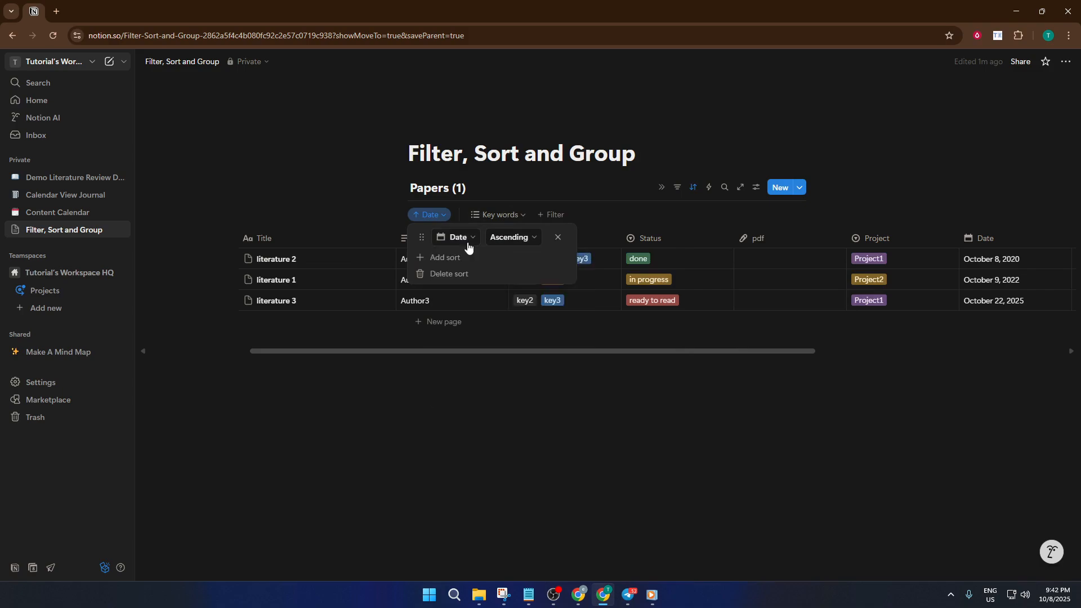
pyautogui.click(515, 240)
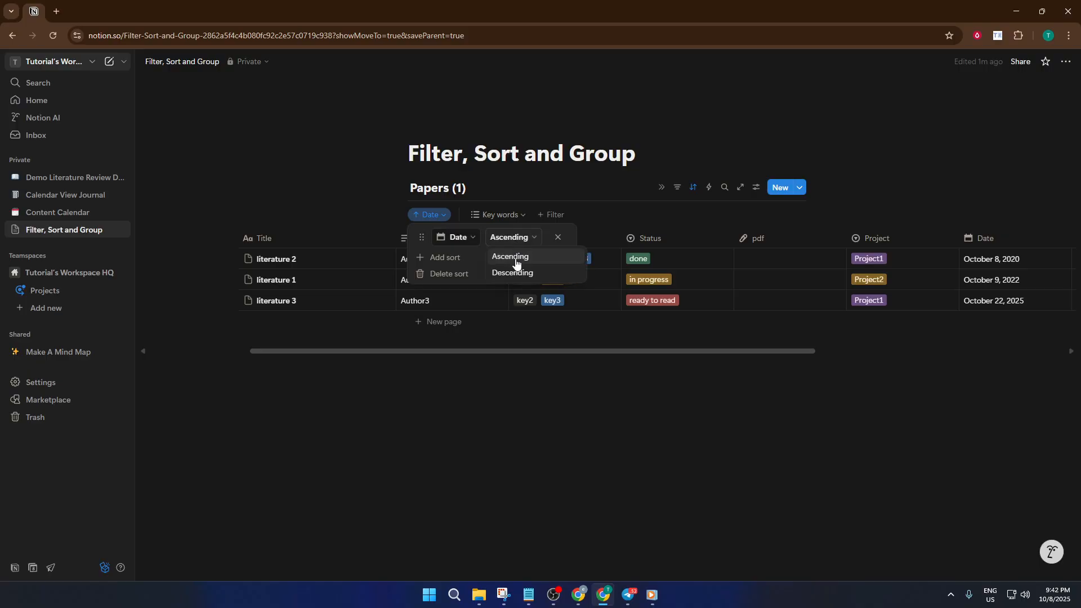
pyautogui.click(516, 258)
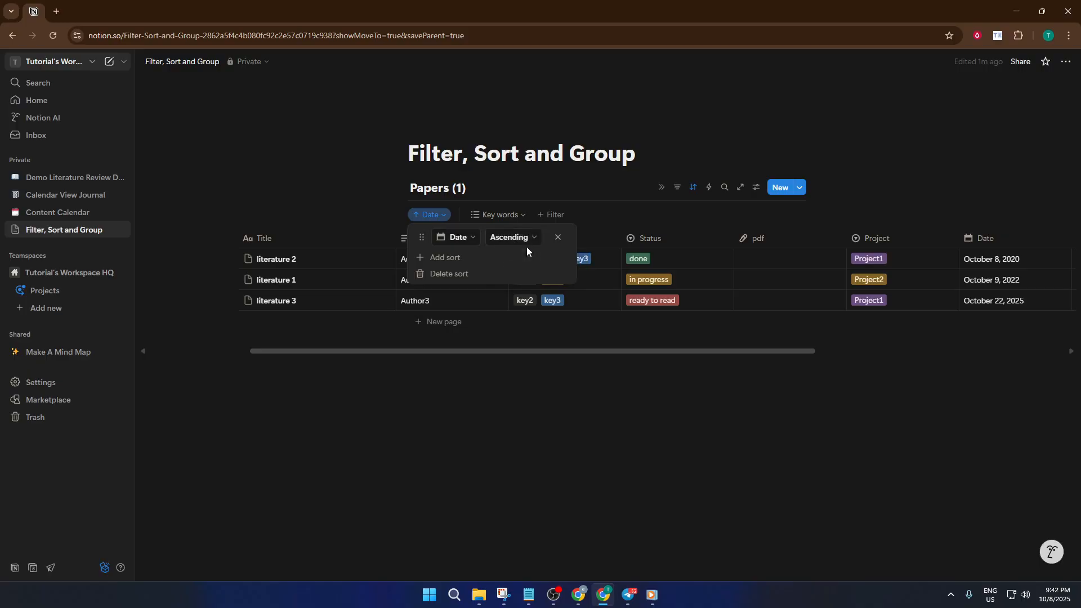
# - Switch the Date sort to descending, back to ascending, and to descending once more
pyautogui.click(528, 239)
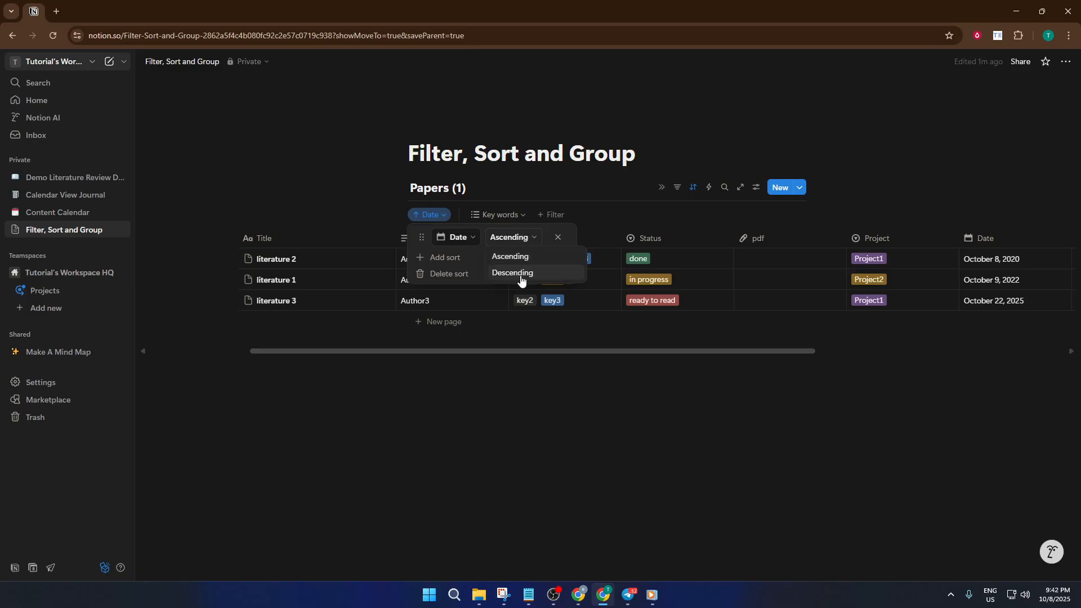
pyautogui.click(521, 275)
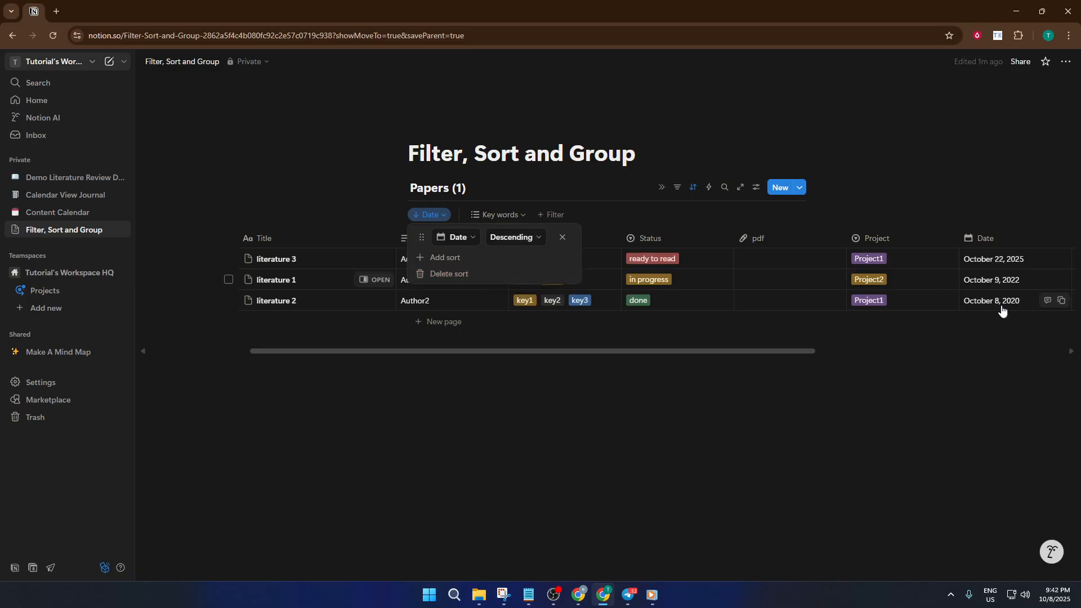
pyautogui.click(535, 237)
pyautogui.click(536, 257)
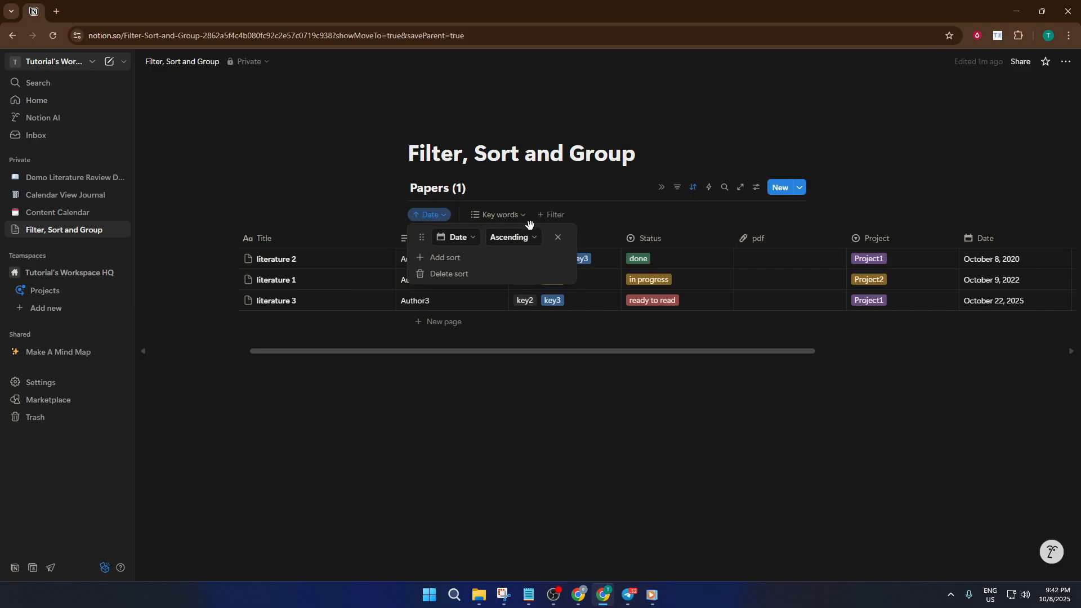
pyautogui.click(528, 241)
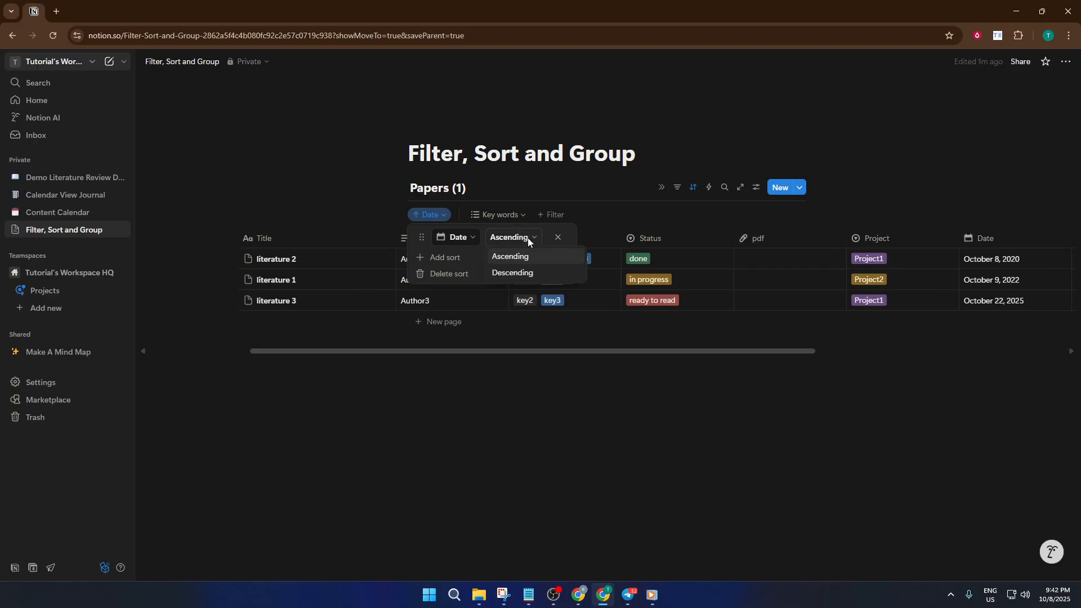
pyautogui.click(526, 273)
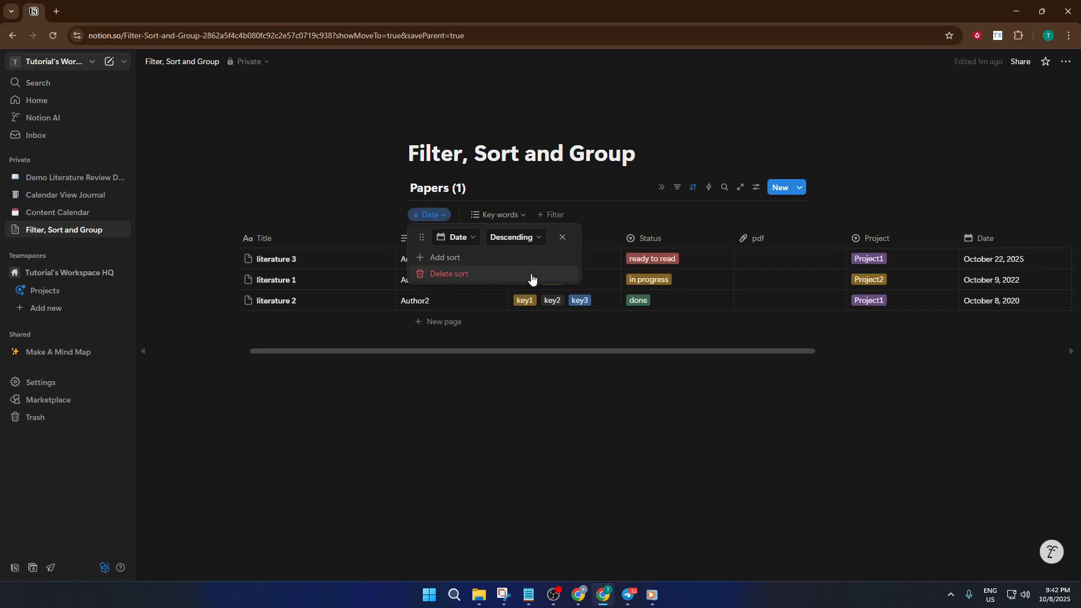
# - Remove the Date sort from the Papers table
pyautogui.click(562, 237)
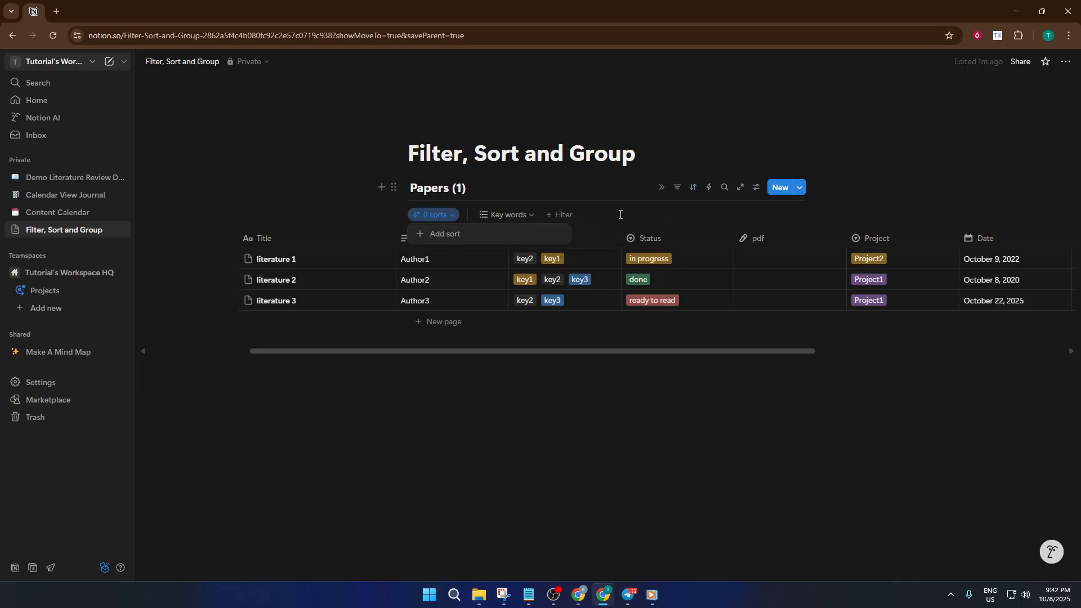
pyautogui.click(681, 212)
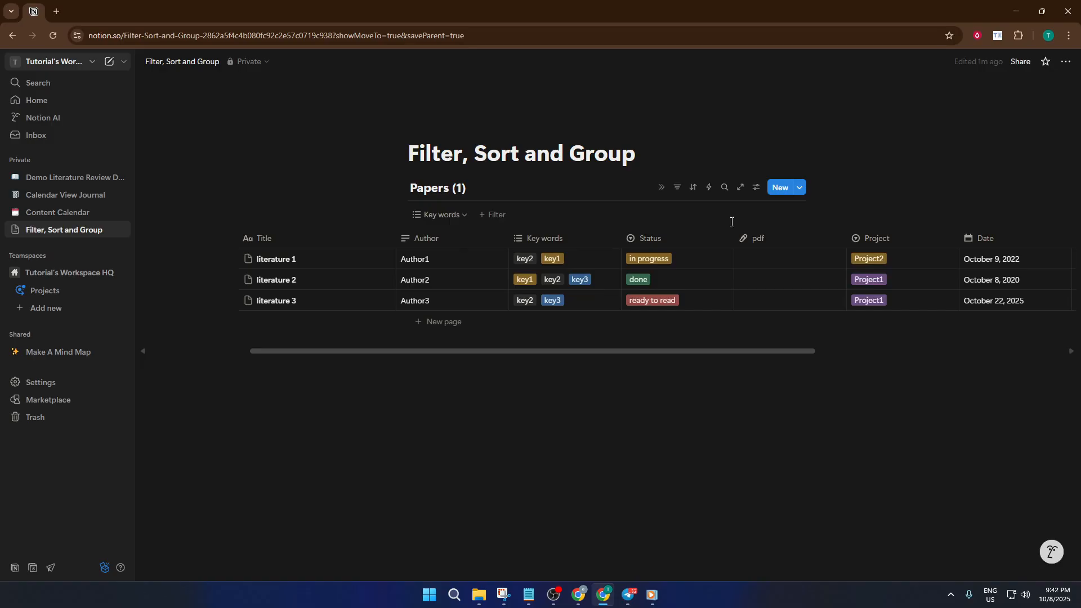
pyautogui.click(698, 190)
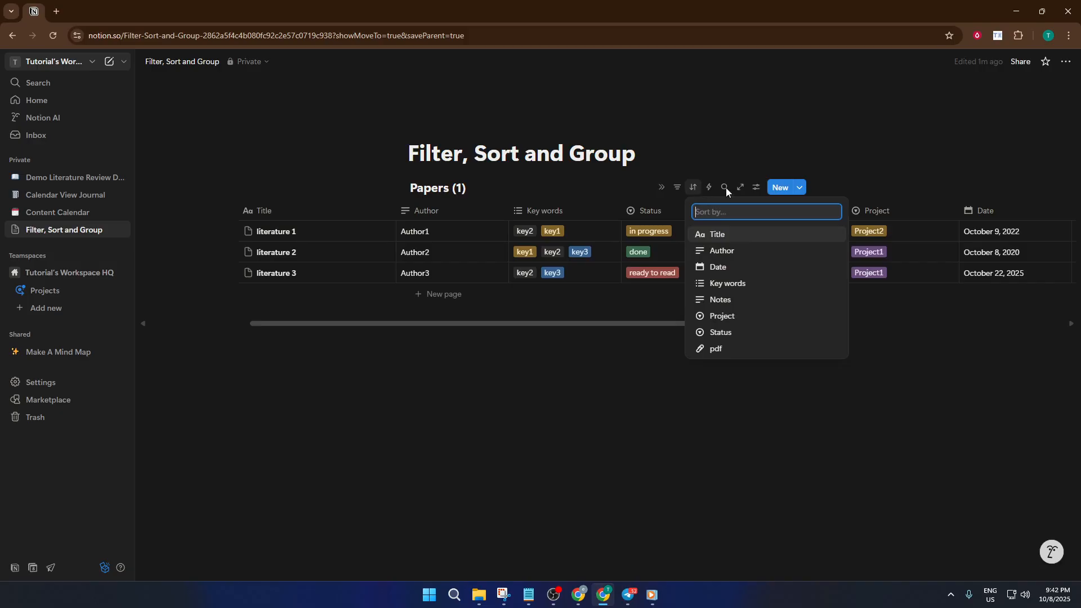
pyautogui.click(757, 188)
# - Group the Papers table by the Key words property
pyautogui.click(756, 188)
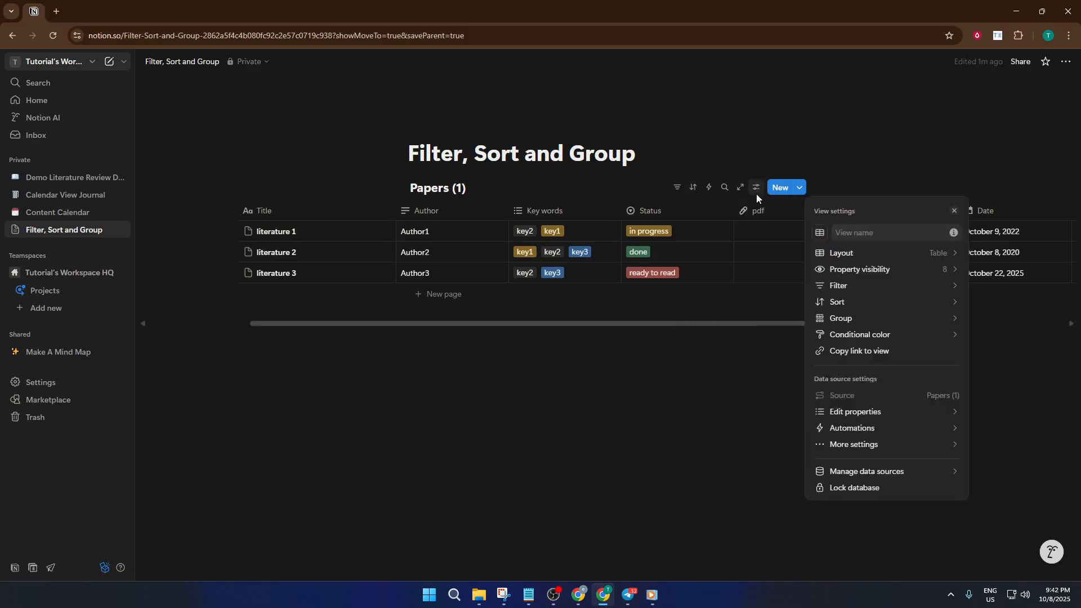
pyautogui.click(865, 319)
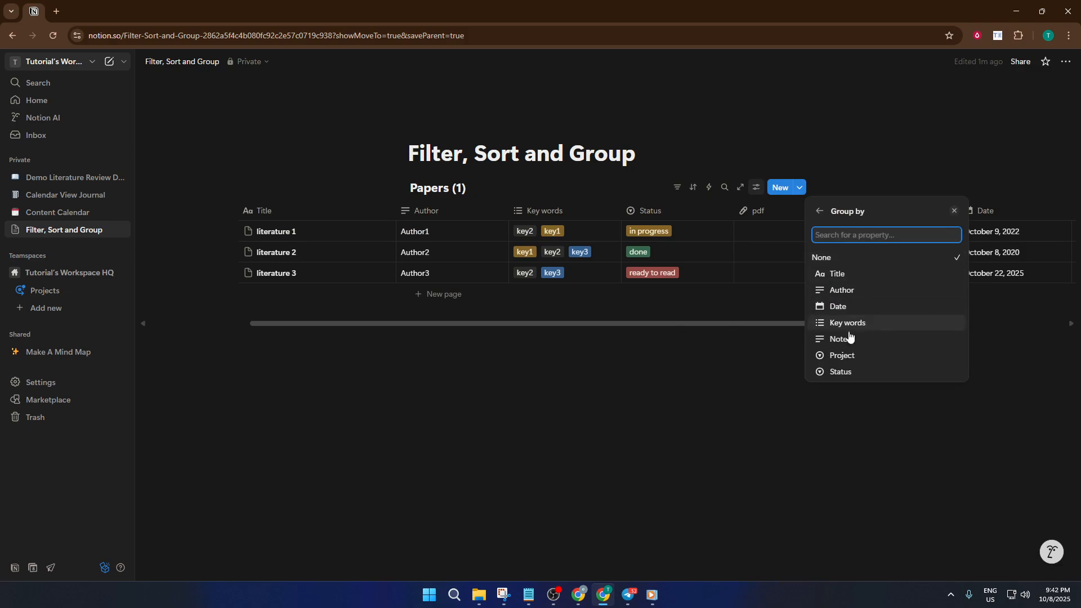
pyautogui.click(890, 328)
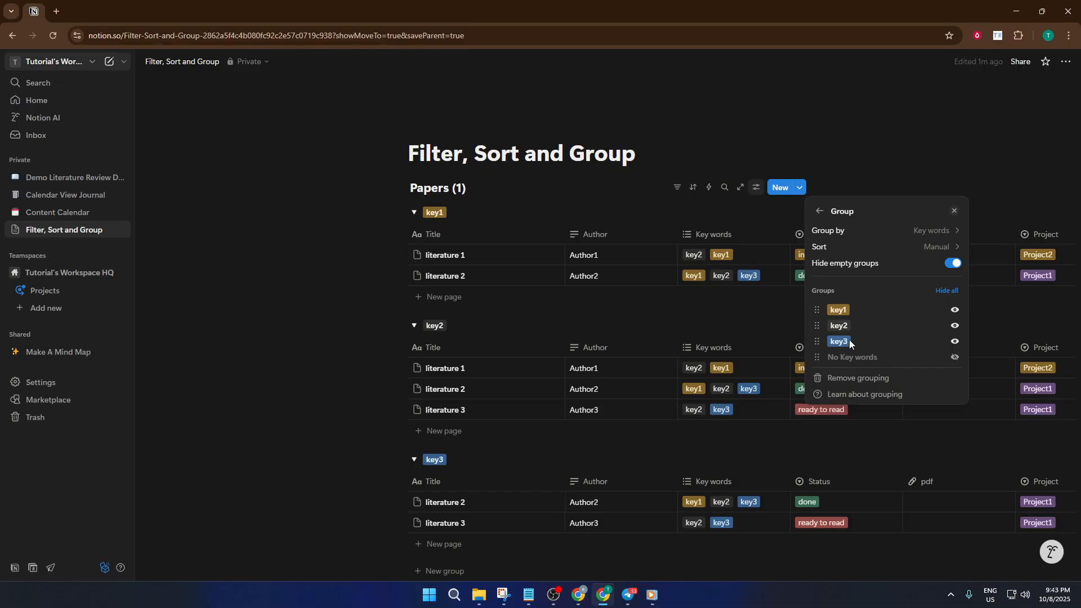
# - Hide and reshow the key3 group, and hide the key2 and key1 groups before showing both again
pyautogui.click(956, 342)
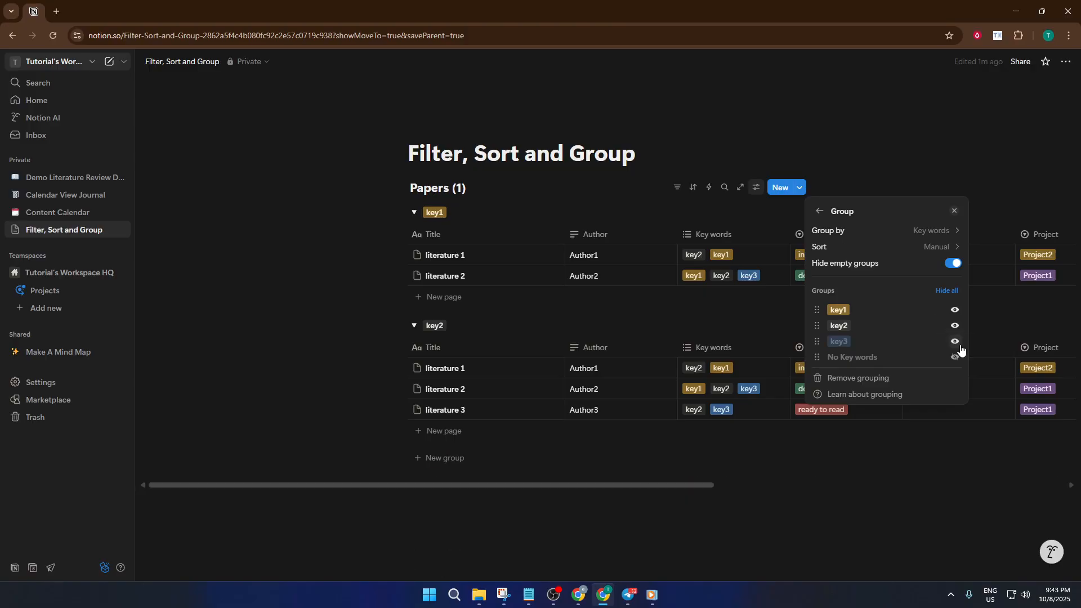
pyautogui.click(956, 343)
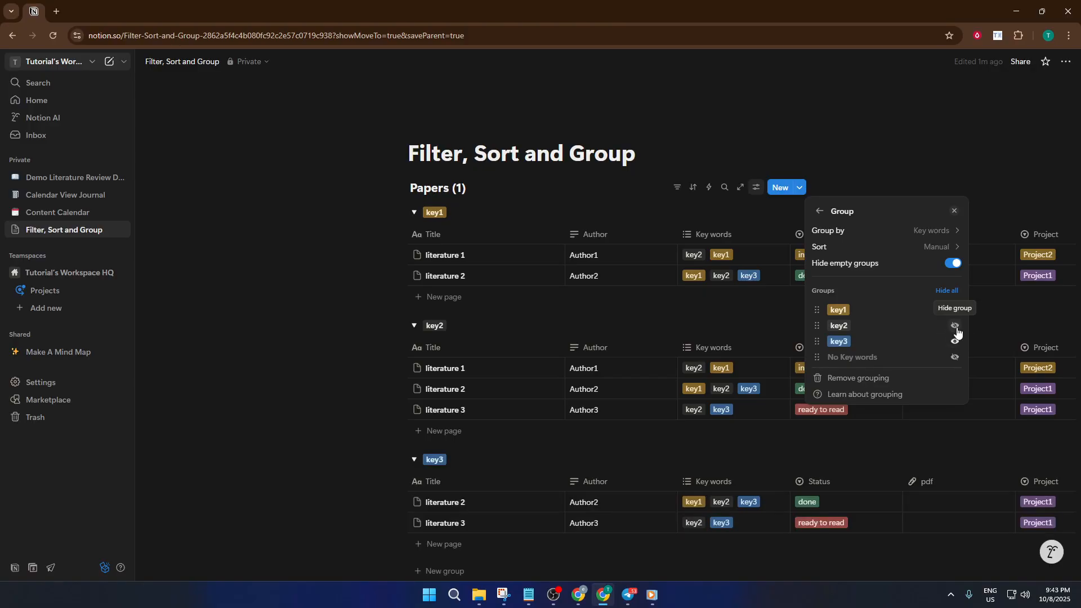
pyautogui.click(955, 327)
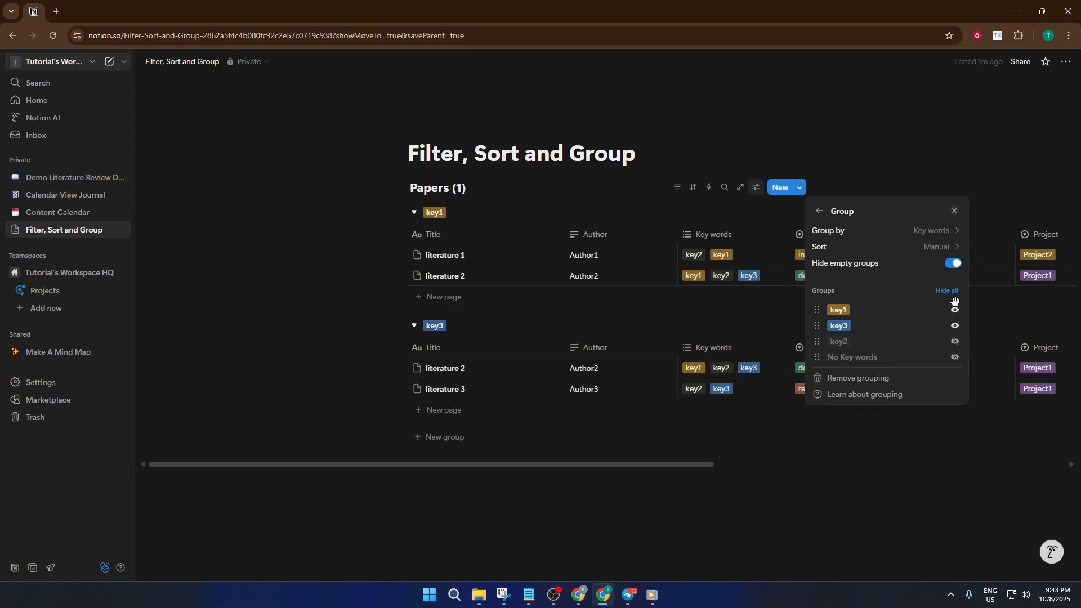
pyautogui.click(957, 311)
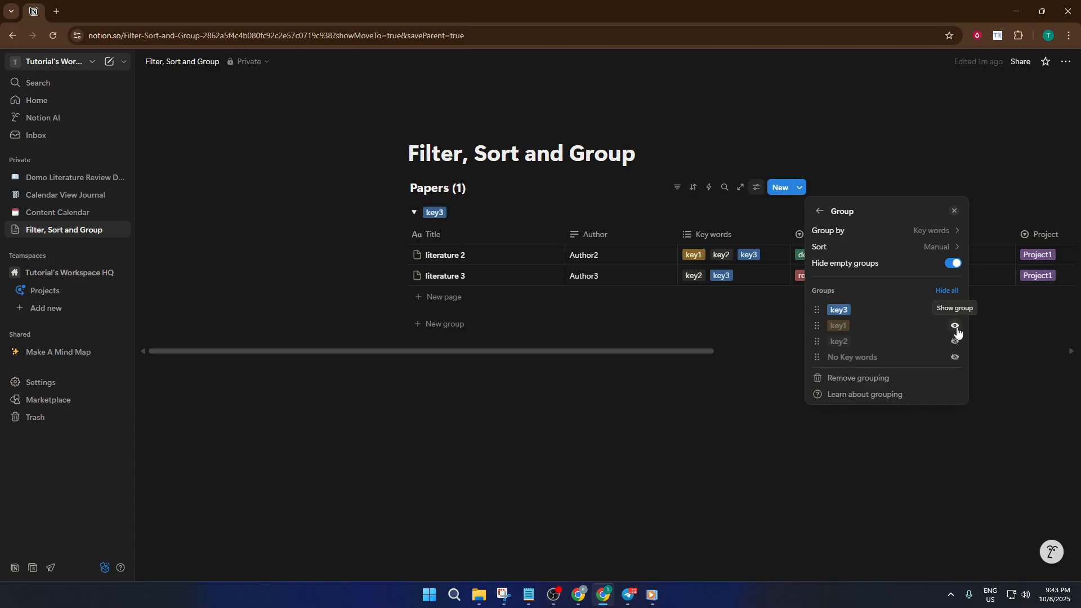
pyautogui.click(956, 326)
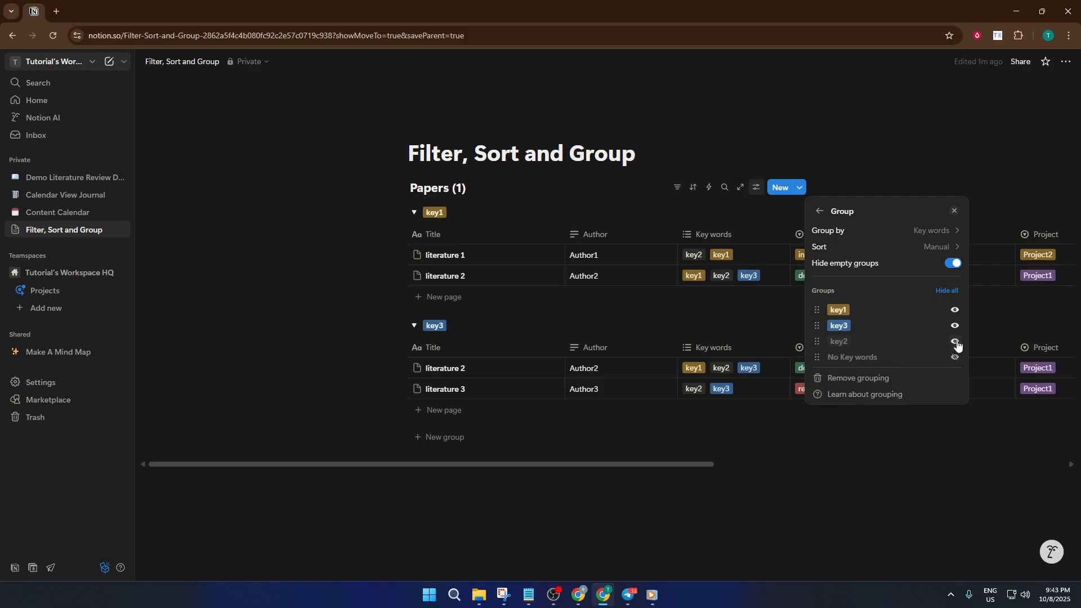
pyautogui.click(956, 342)
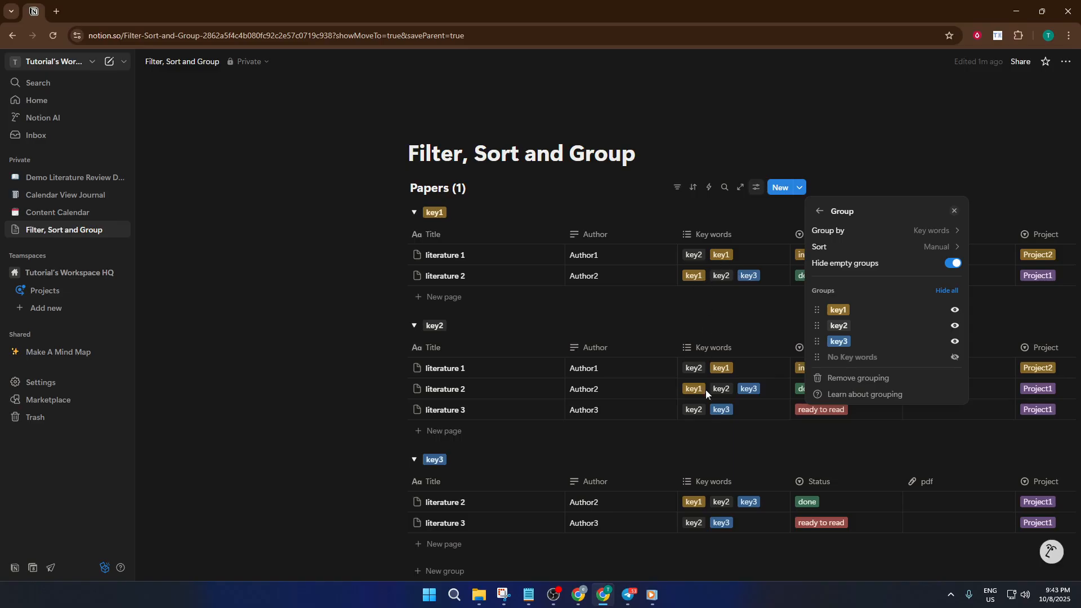
# - Close the group settings and examine the key1, key2 and key3 groups across the table's columns
pyautogui.click(730, 437)
pyautogui.scroll(-2, 733, 437)
pyautogui.scroll(1, 678, 467)
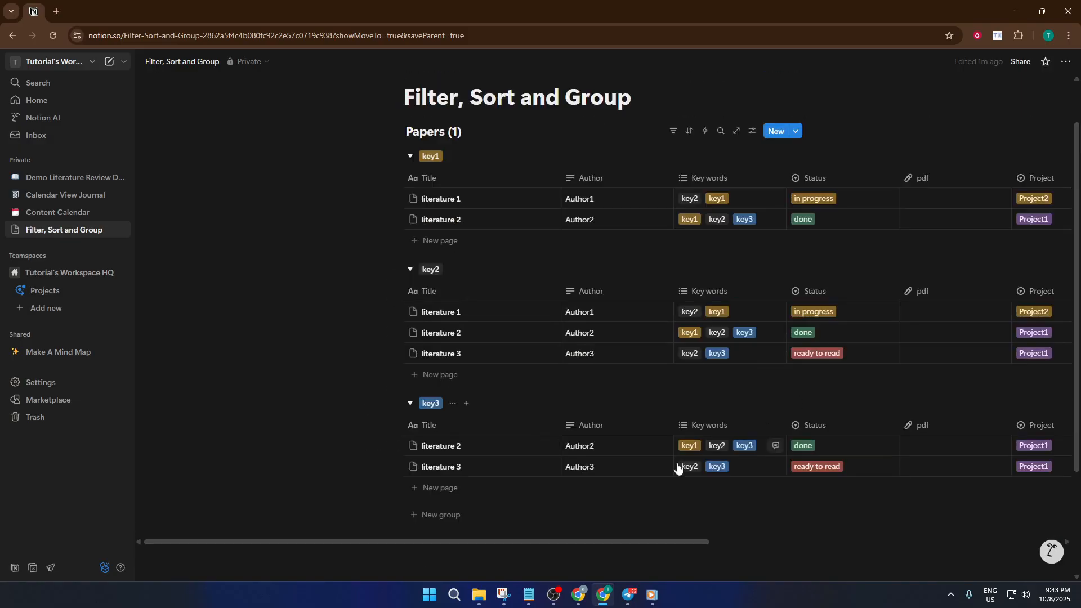
pyautogui.hscroll(1, 648, 547)
pyautogui.hscroll(3, 656, 549)
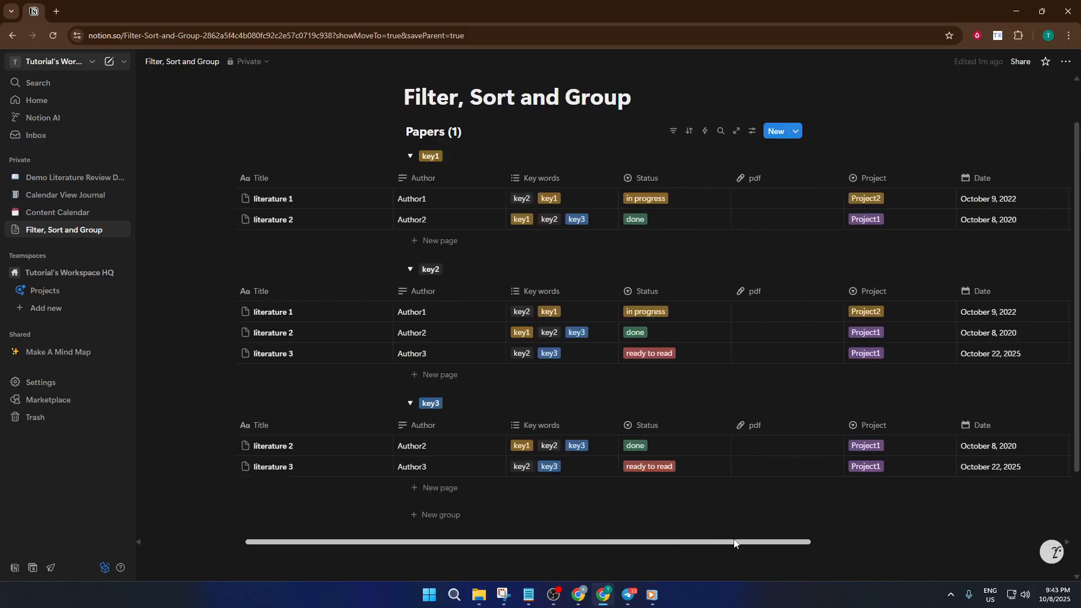